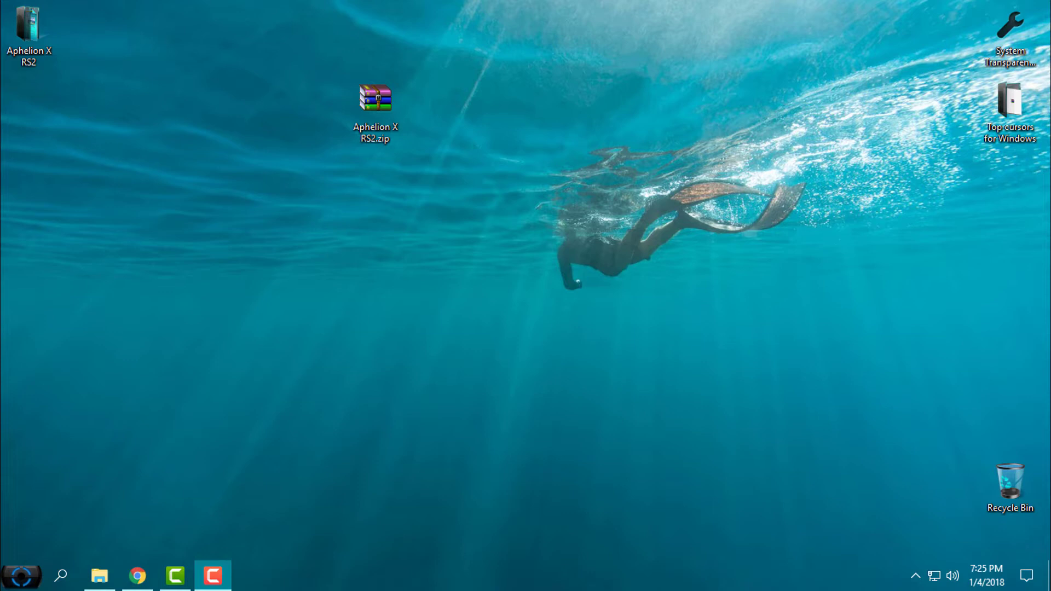
- Copy the Aphelion X theme folder and Aphelion X.theme file from the Theme folder
{"action": "double_click", "coordinate": [25, 31]}
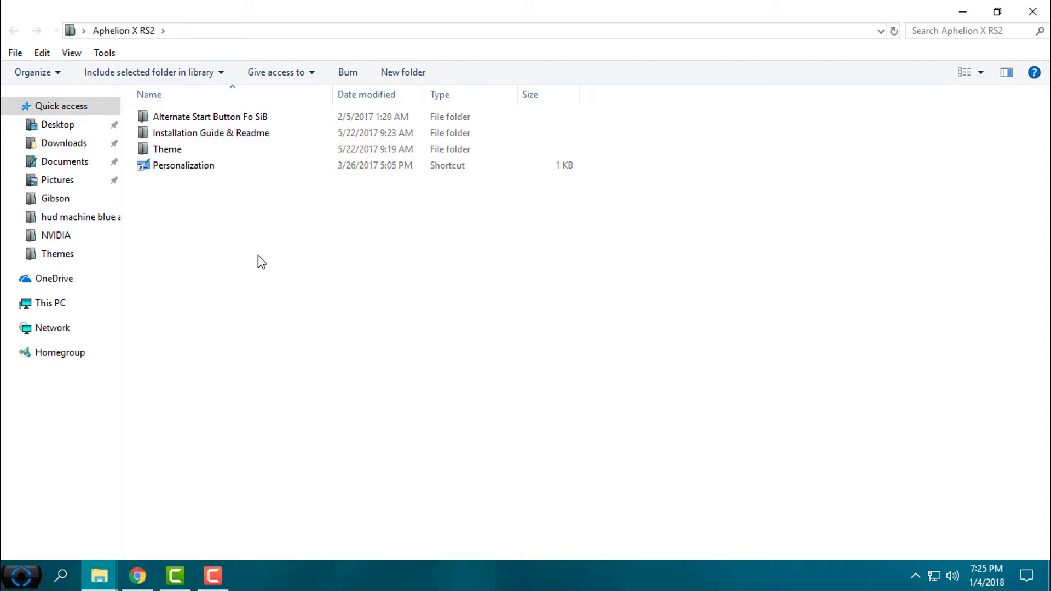
{"action": "left_click", "coordinate": [1033, 13]}
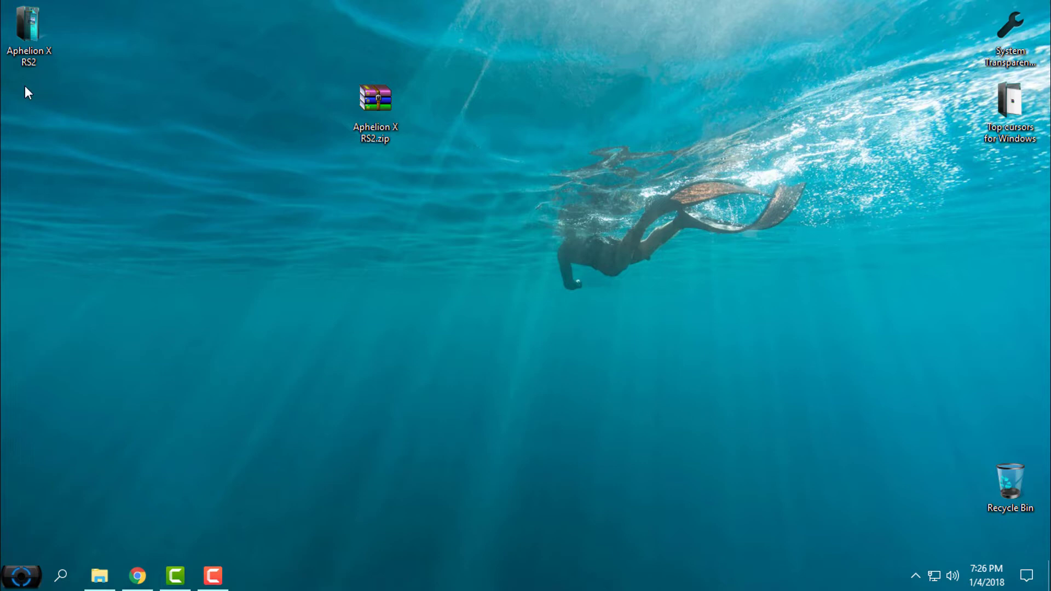
{"action": "double_click", "coordinate": [29, 33]}
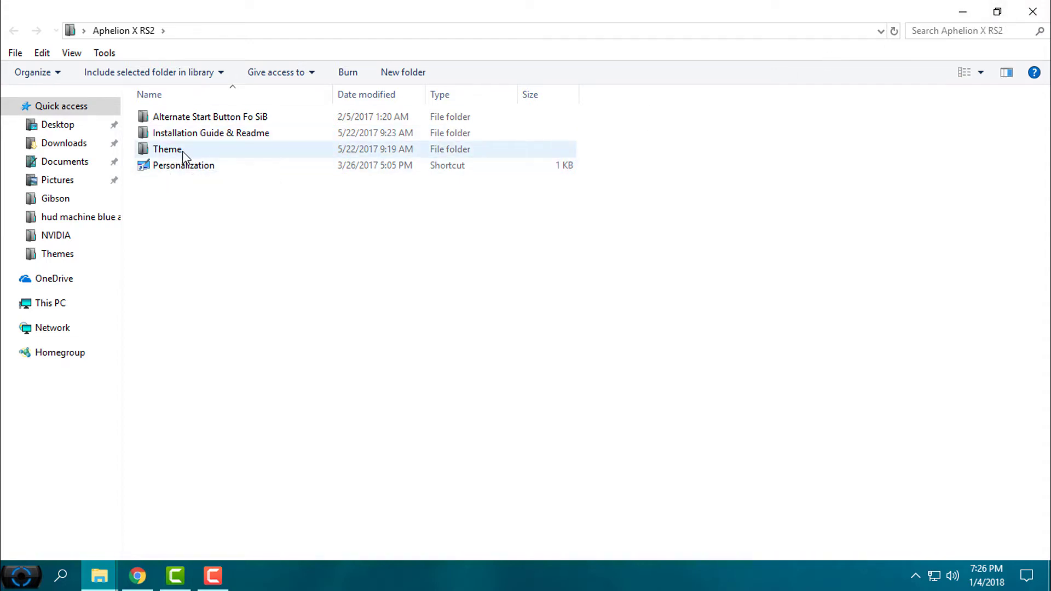
{"action": "left_click", "coordinate": [203, 150]}
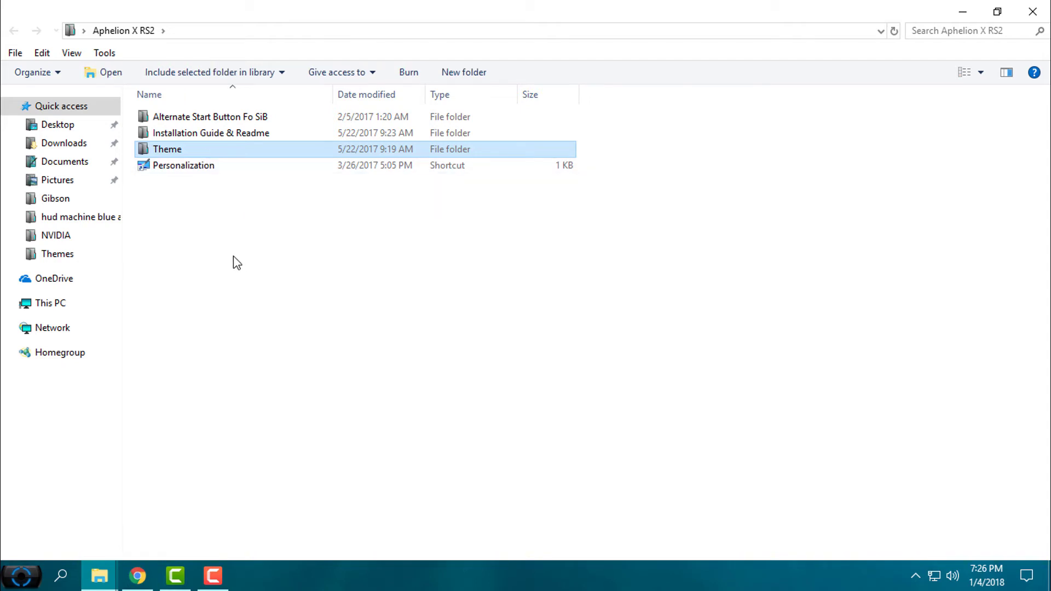
{"action": "double_click", "coordinate": [181, 153]}
{"action": "left_click_drag", "start_coordinate": [177, 164], "coordinate": [231, 119]}
{"action": "right_click", "coordinate": [230, 119]}
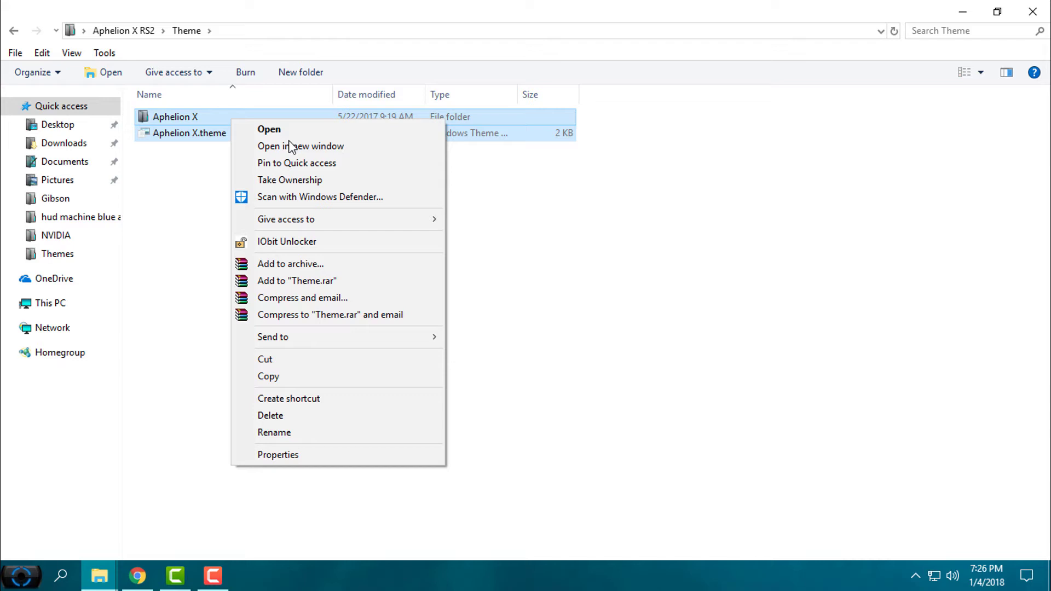
{"action": "left_click", "coordinate": [291, 377]}
- Paste both items into C:\Windows\Resources\Themes, granting administrator permission for all
{"action": "left_click", "coordinate": [51, 303]}
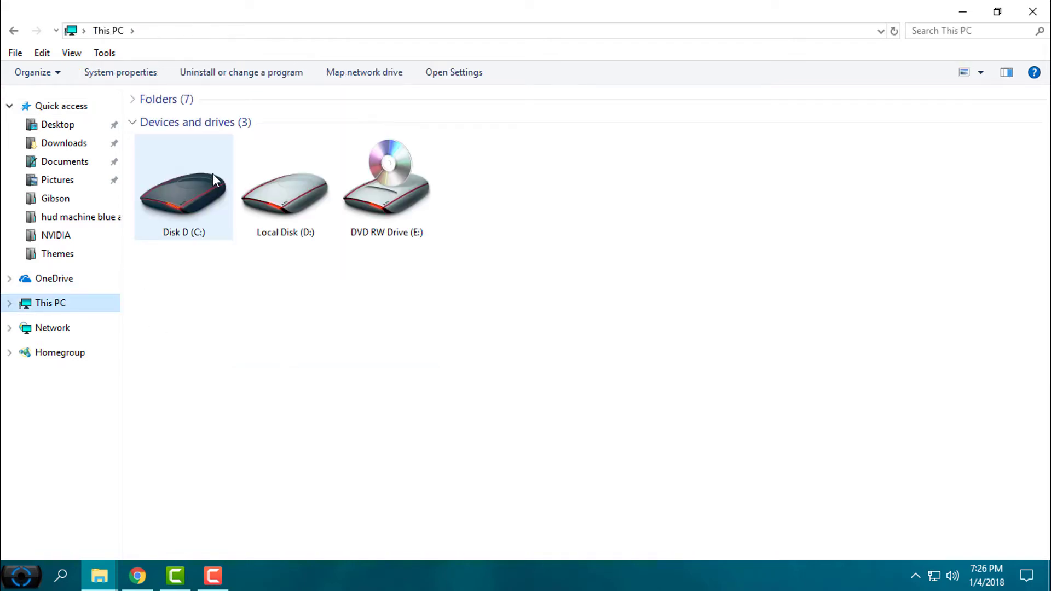
{"action": "mouse_move", "coordinate": [184, 187]}
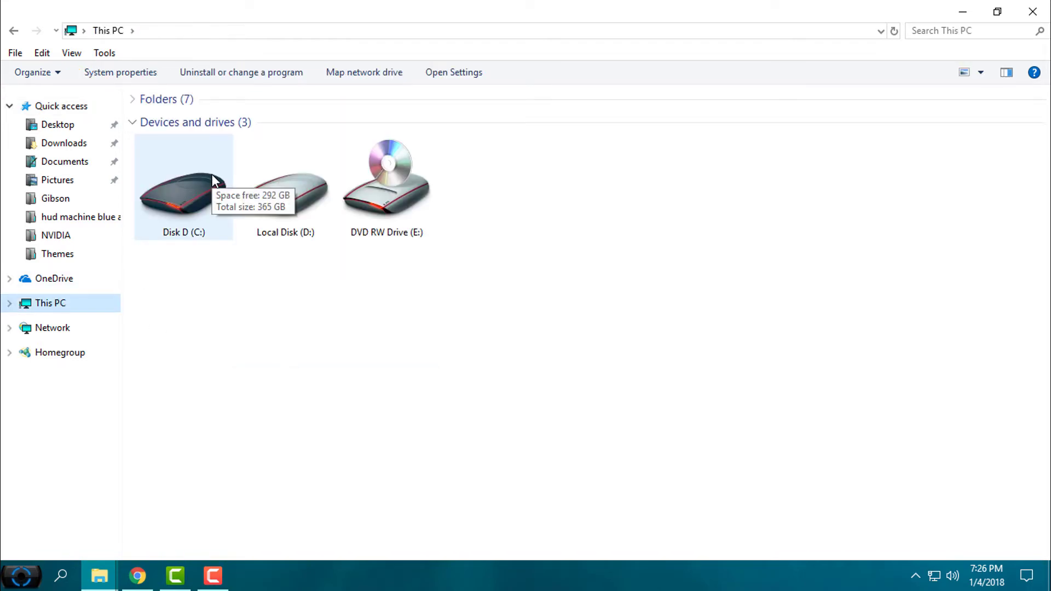
{"action": "double_click", "coordinate": [212, 174]}
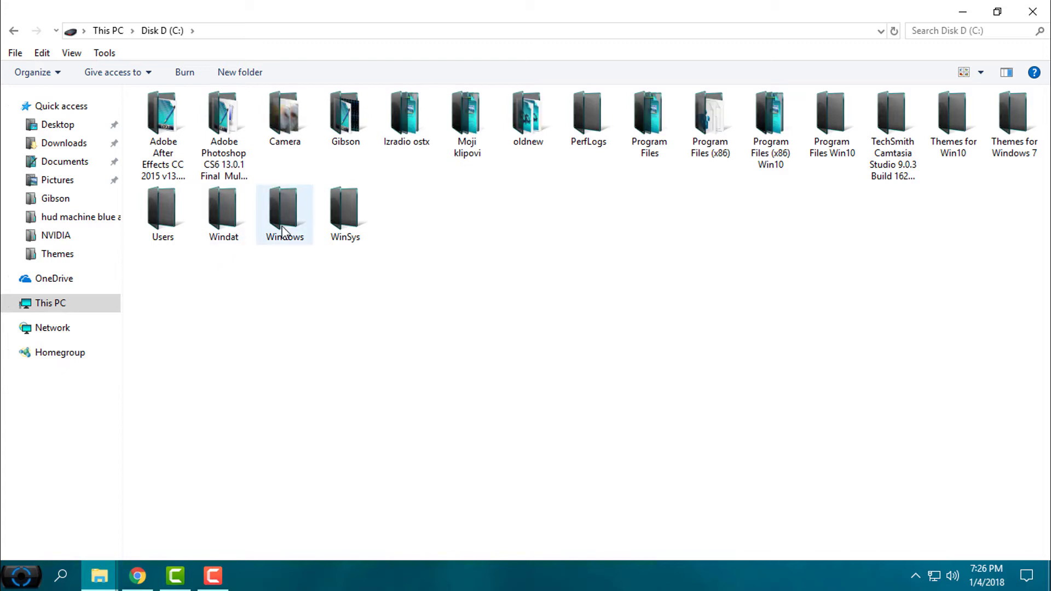
{"action": "double_click", "coordinate": [284, 215]}
{"action": "double_click", "coordinate": [185, 163]}
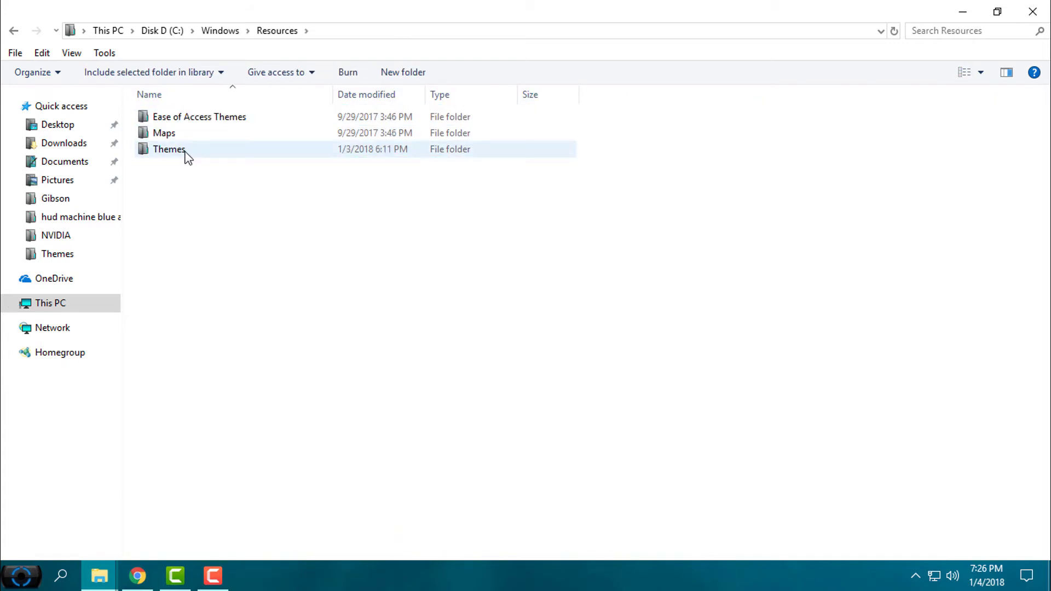
{"action": "right_click", "coordinate": [600, 206]}
{"action": "left_click", "coordinate": [637, 330]}
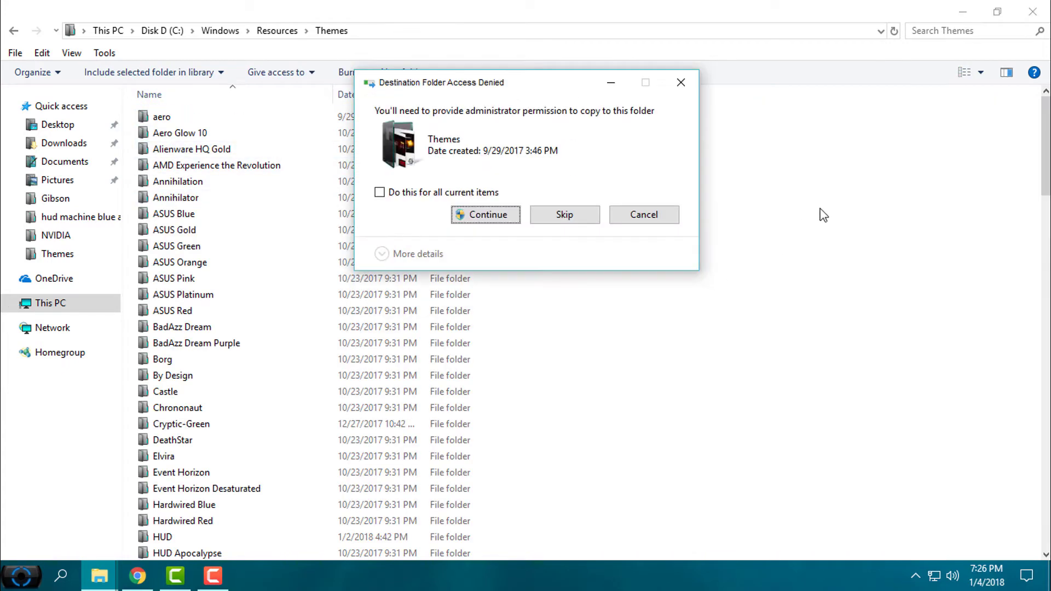
{"action": "left_click", "coordinate": [470, 194]}
{"action": "left_click", "coordinate": [484, 214]}
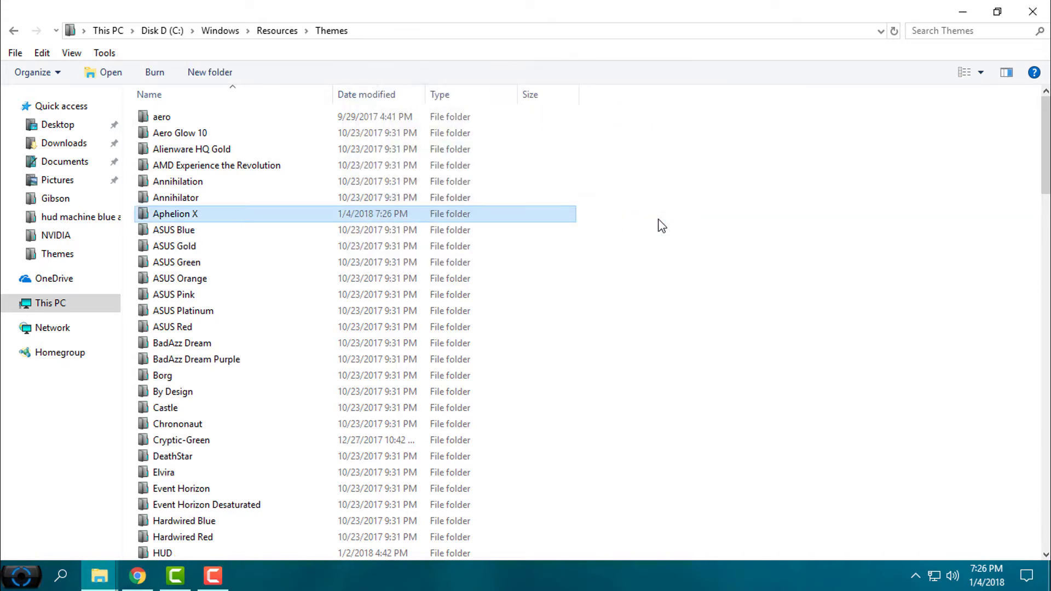
- Apply the Aphelion X theme from the Themes page of Personalization settings
{"action": "left_click", "coordinate": [1031, 12]}
{"action": "right_click", "coordinate": [481, 317]}
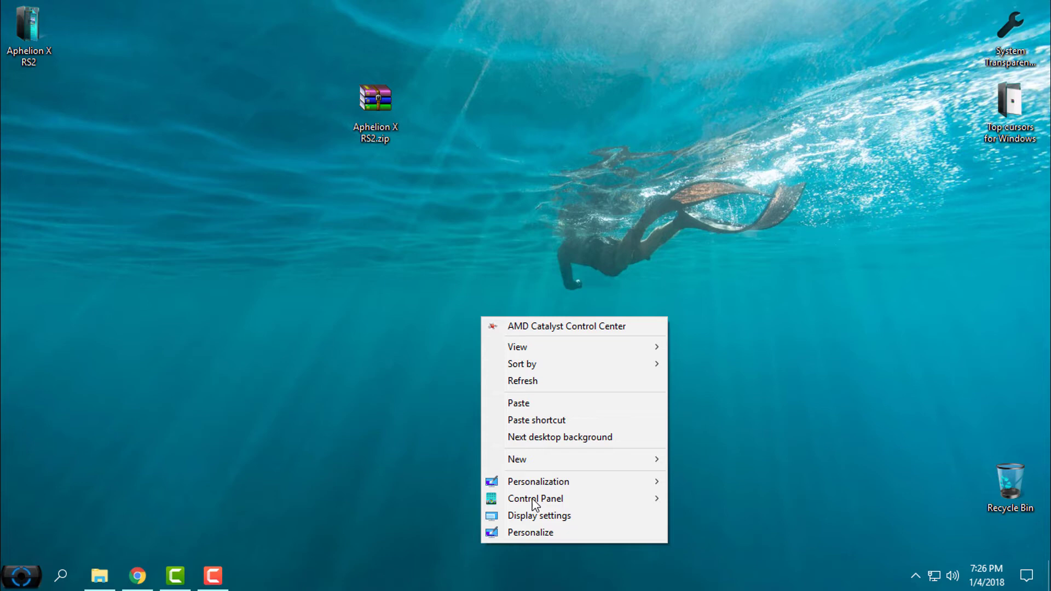
{"action": "left_click", "coordinate": [531, 533]}
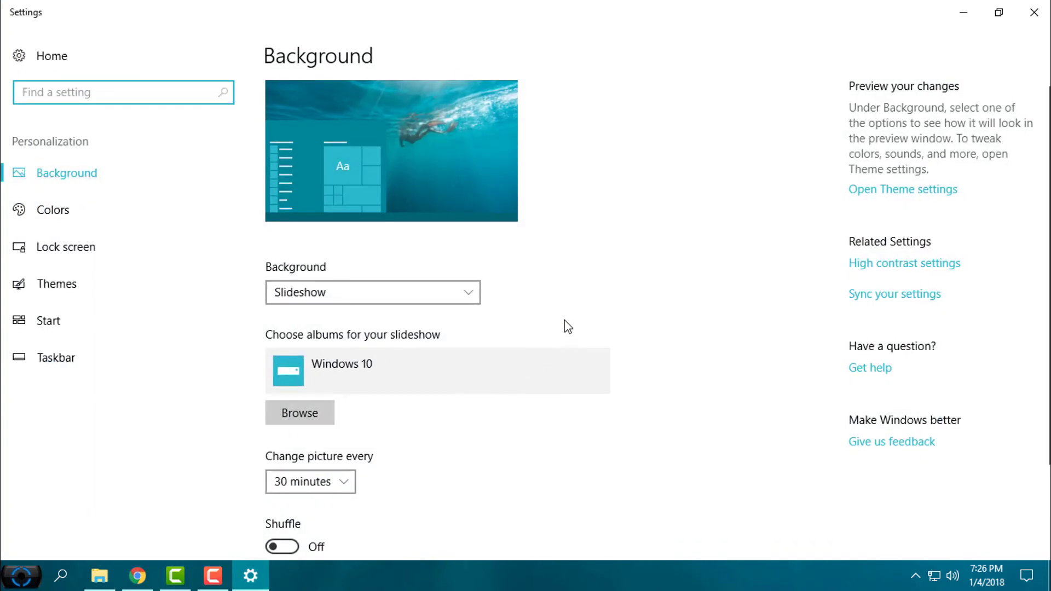
{"action": "left_click", "coordinate": [154, 297]}
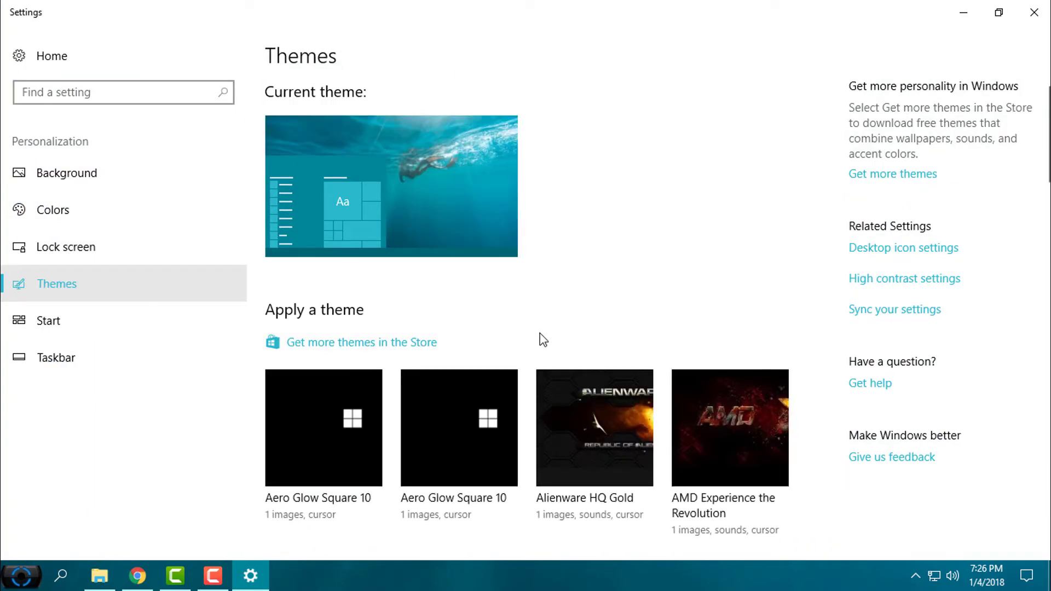
{"action": "scroll", "coordinate": [605, 325], "scroll_direction": "down", "scroll_amount": 1}
{"action": "scroll", "coordinate": [605, 325], "scroll_direction": "down", "scroll_amount": 2}
{"action": "scroll", "coordinate": [605, 325], "scroll_direction": "down", "scroll_amount": 2}
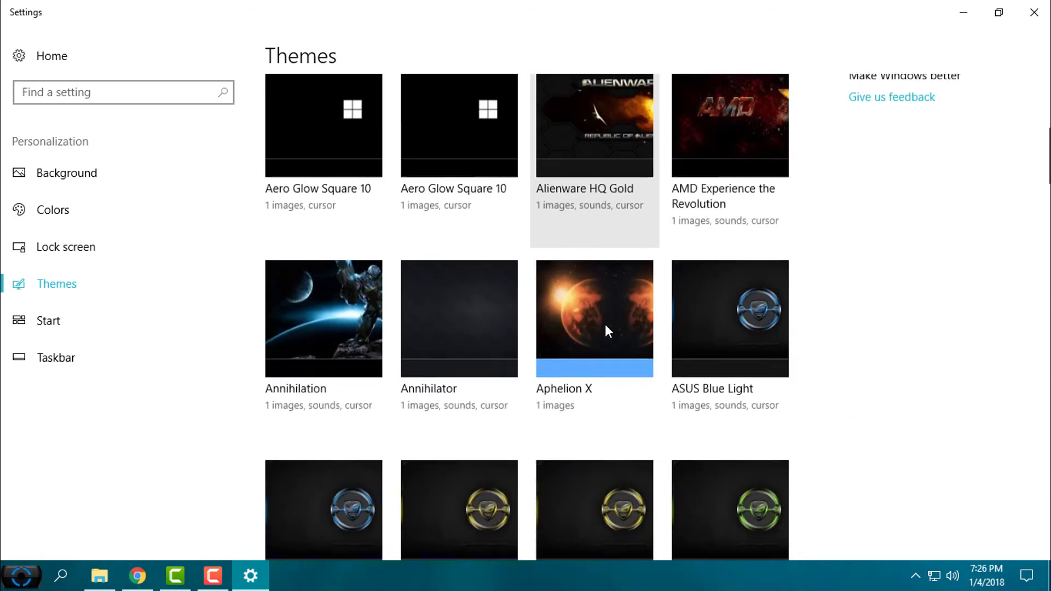
{"action": "left_click", "coordinate": [576, 310]}
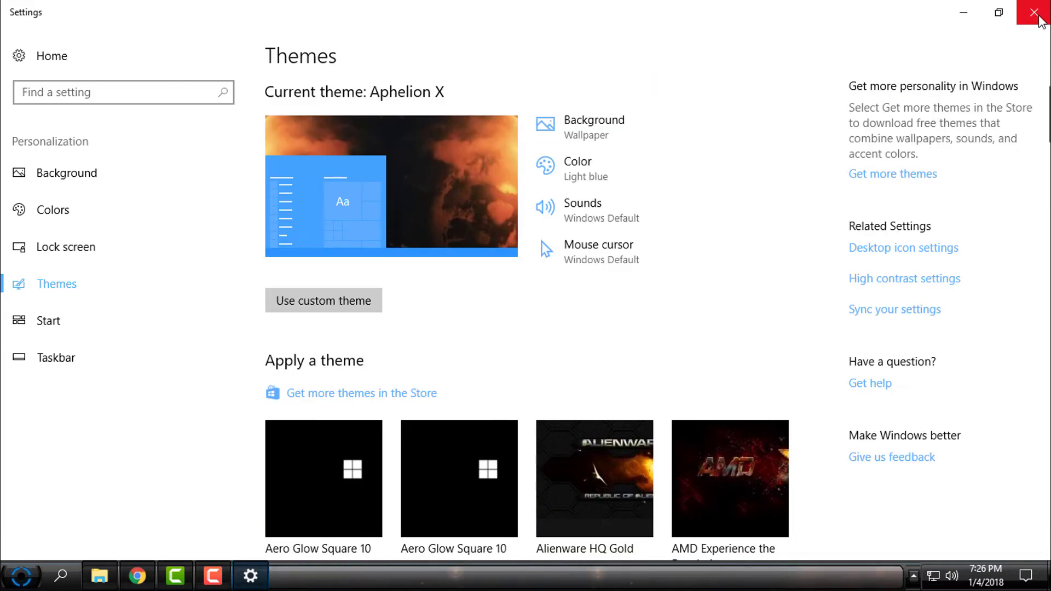
{"action": "left_click", "coordinate": [1033, 13]}
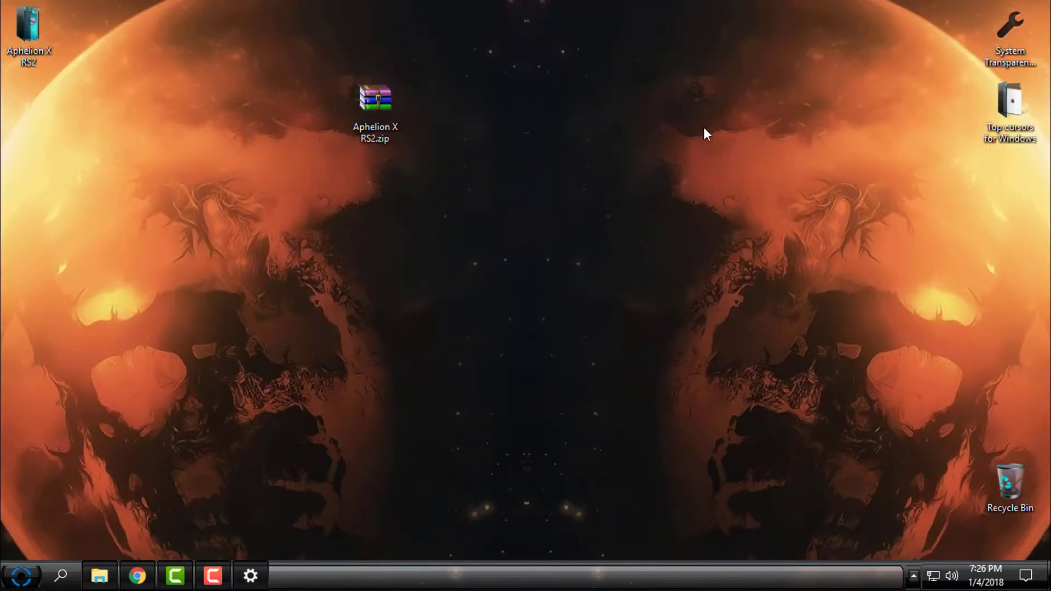
- Refresh the desktop and preview the newly themed Start menu
{"action": "right_click", "coordinate": [406, 181]}
{"action": "left_click", "coordinate": [433, 242]}
{"action": "key", "text": "super"}
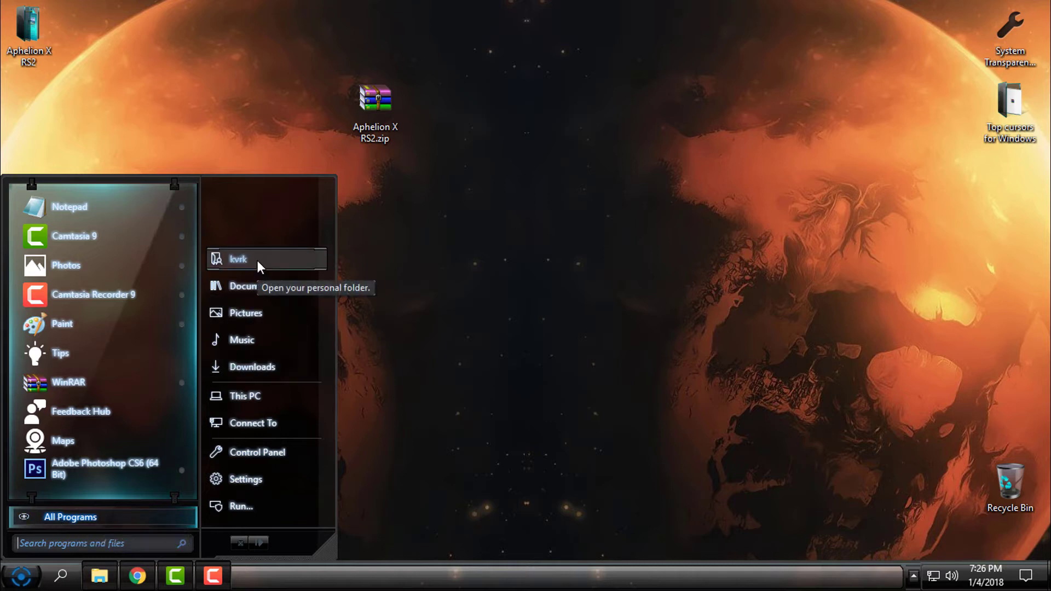
{"action": "left_click", "coordinate": [384, 203]}
- View This PC in the dark Explorer at restored and maximized sizes, then show the Start menu
{"action": "left_click", "coordinate": [99, 575]}
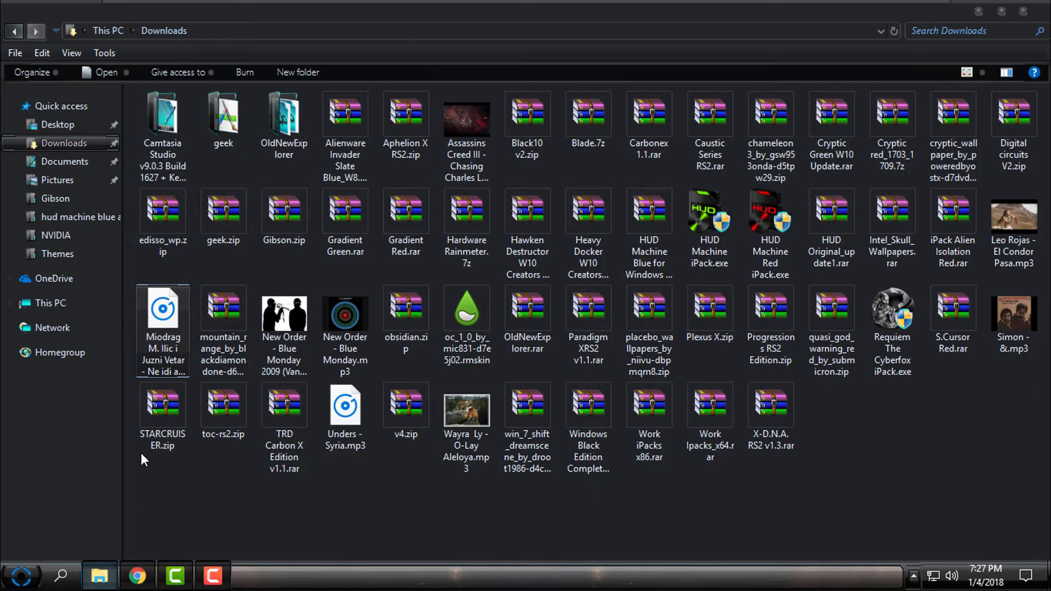
{"action": "left_click", "coordinate": [71, 311]}
{"action": "mouse_move", "coordinate": [398, 17]}
{"action": "left_mouse_down"}
{"action": "mouse_move", "coordinate": [507, 99]}
{"action": "mouse_move", "coordinate": [412, 138]}
{"action": "left_mouse_up"}
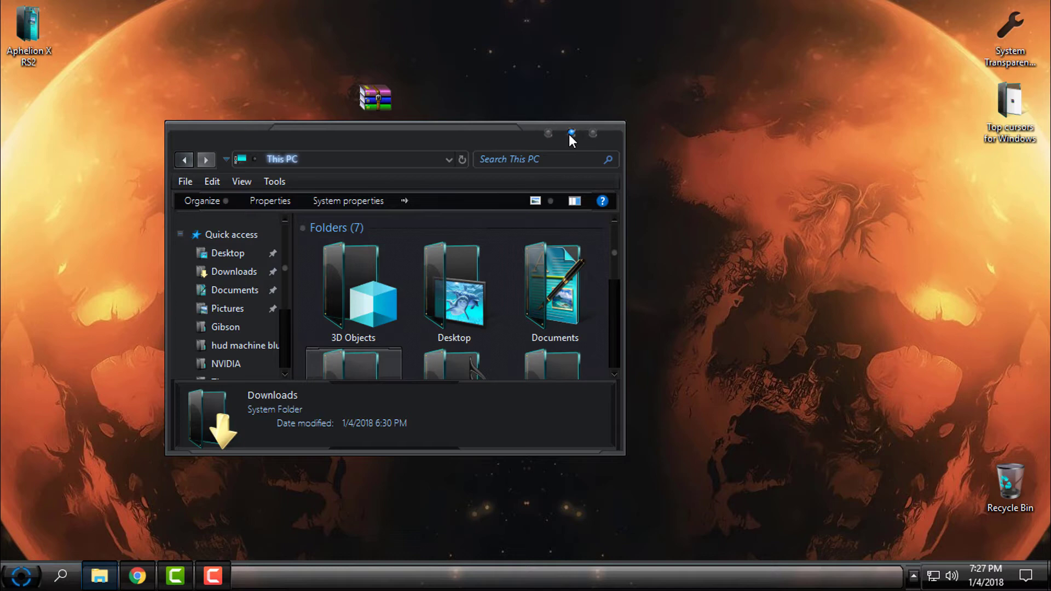
{"action": "left_click_drag", "start_coordinate": [482, 139], "coordinate": [564, 108]}
{"action": "left_click", "coordinate": [648, 102]}
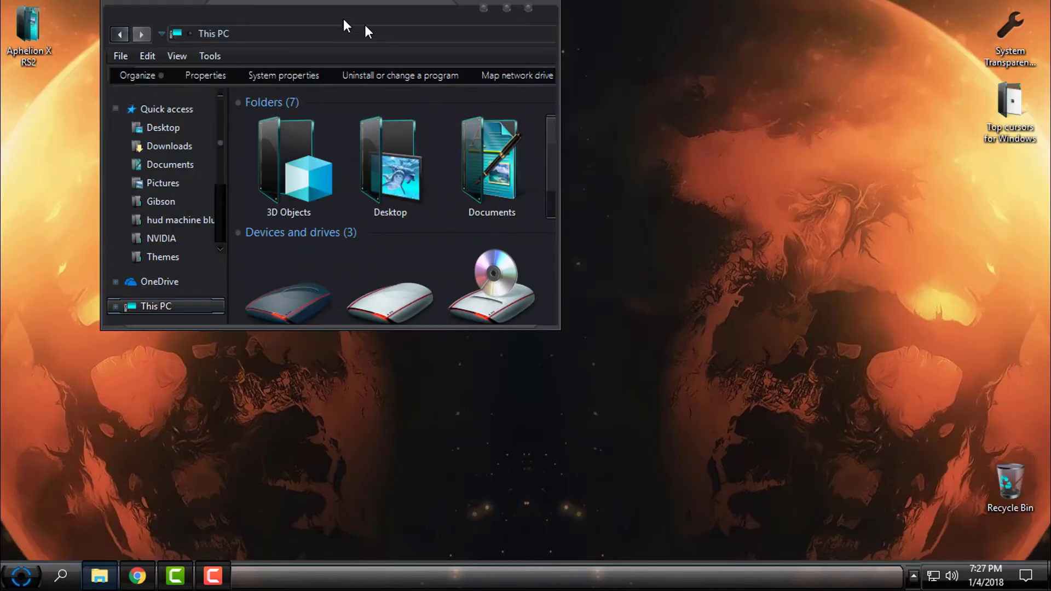
{"action": "mouse_move", "coordinate": [321, 13]}
{"action": "left_mouse_down"}
{"action": "mouse_move", "coordinate": [426, 110]}
{"action": "mouse_move", "coordinate": [591, 108]}
{"action": "left_mouse_up"}
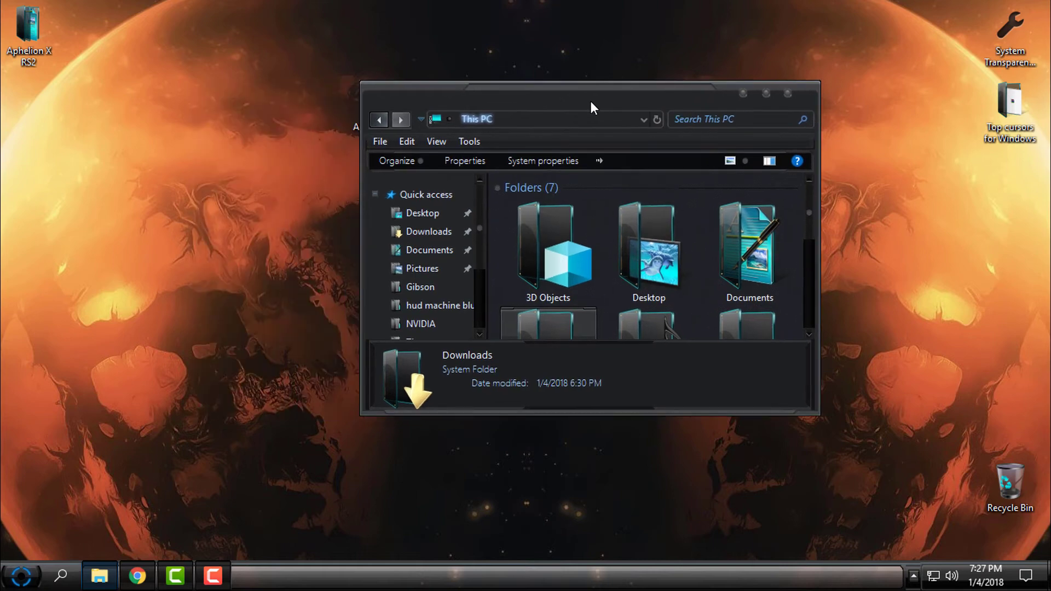
{"action": "left_click", "coordinate": [767, 94]}
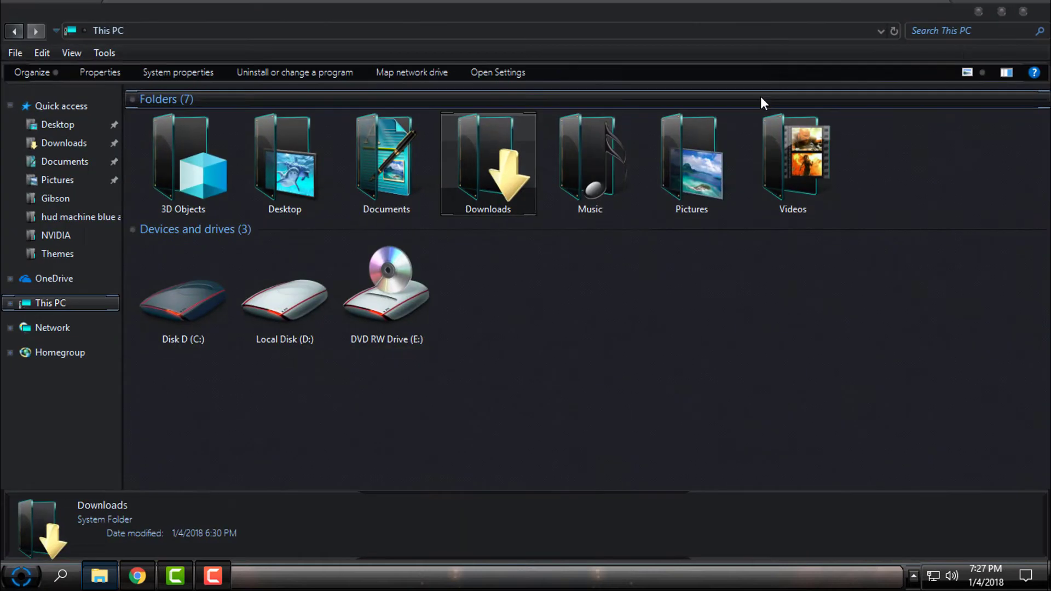
{"action": "left_click", "coordinate": [1020, 23]}
{"action": "left_click", "coordinate": [20, 575]}
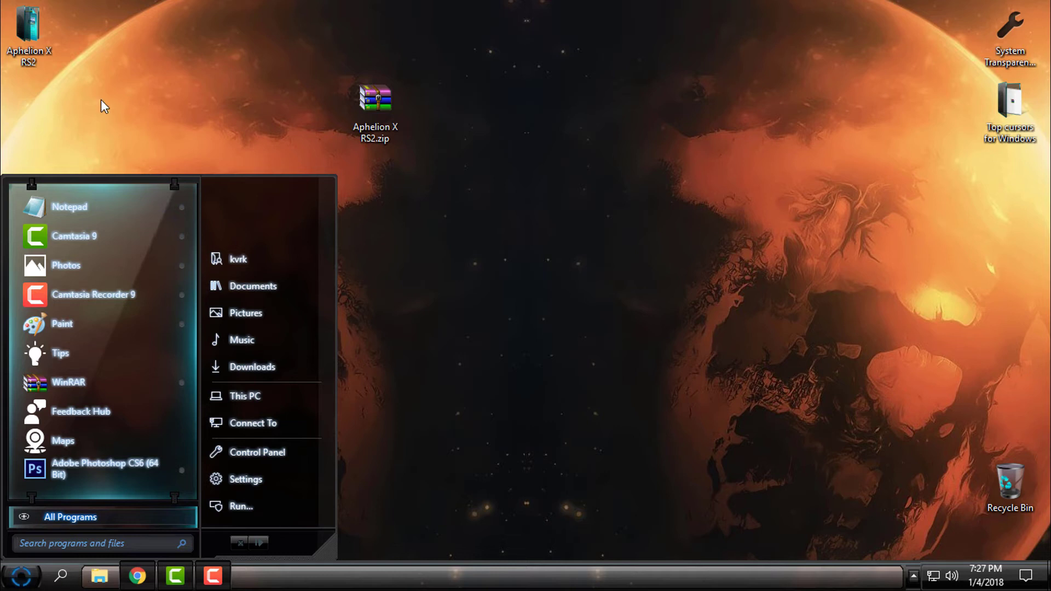
- Inspect the Alternate Start Button Fo SiB folder's contents inside Aphelion X RS2, then close Explorer
{"action": "left_click", "coordinate": [29, 51]}
{"action": "double_click", "coordinate": [30, 51]}
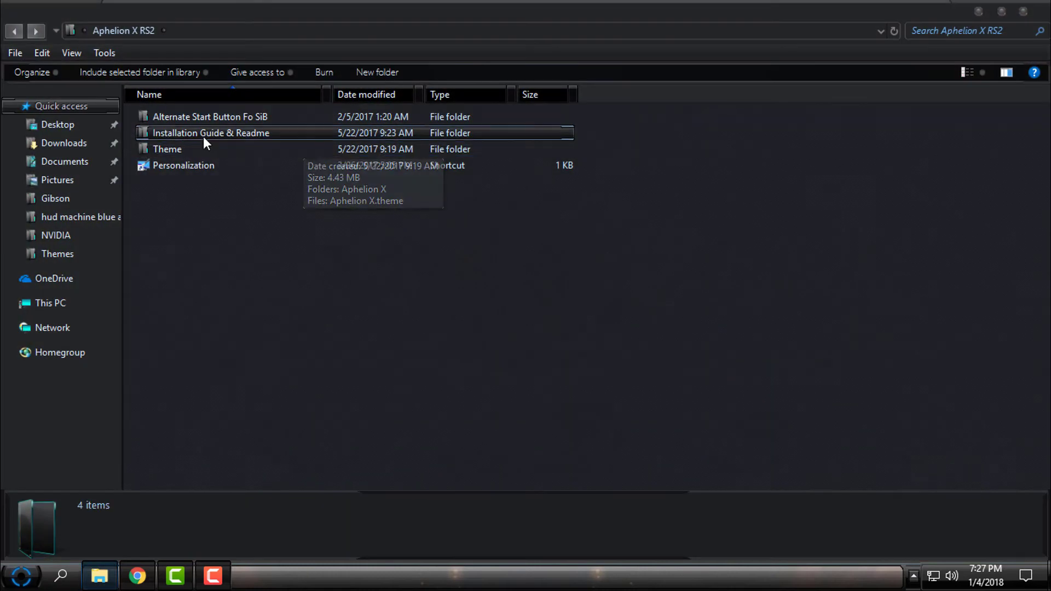
{"action": "double_click", "coordinate": [274, 119]}
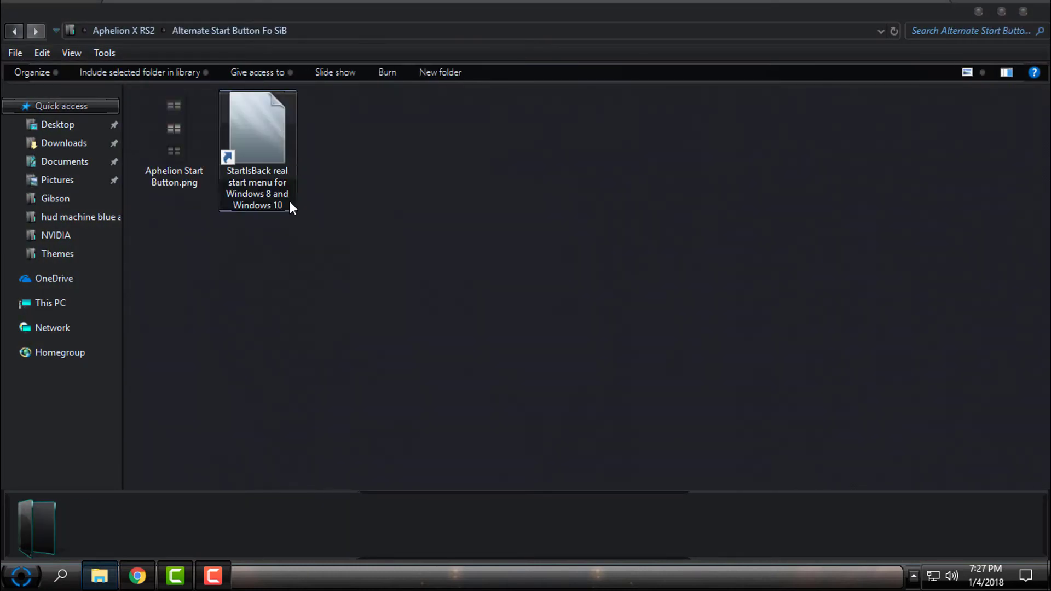
{"action": "left_click", "coordinate": [146, 156]}
{"action": "left_click", "coordinate": [14, 30]}
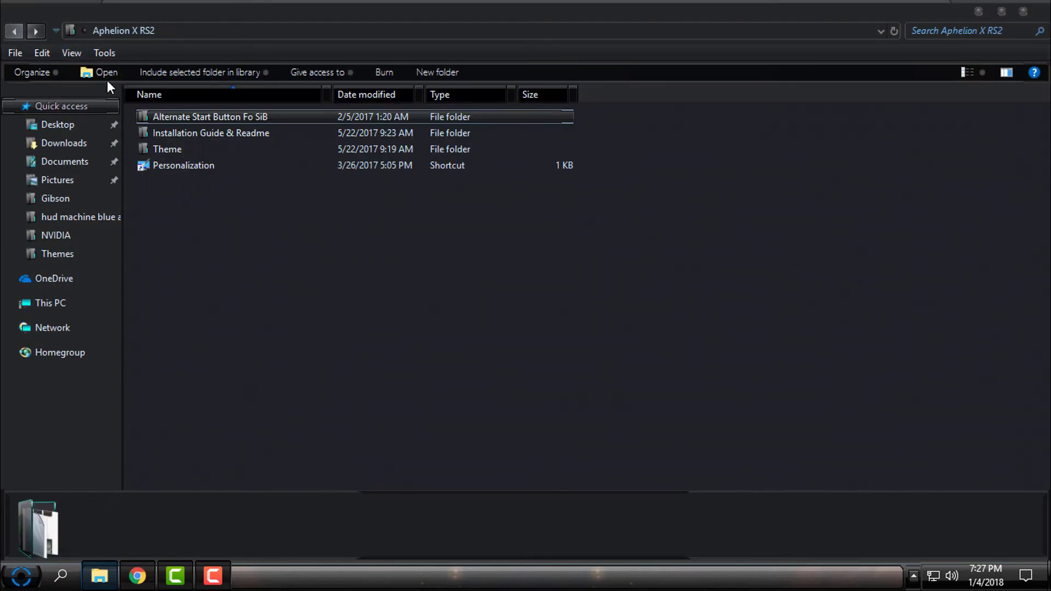
{"action": "double_click", "coordinate": [175, 115]}
{"action": "left_click", "coordinate": [165, 134]}
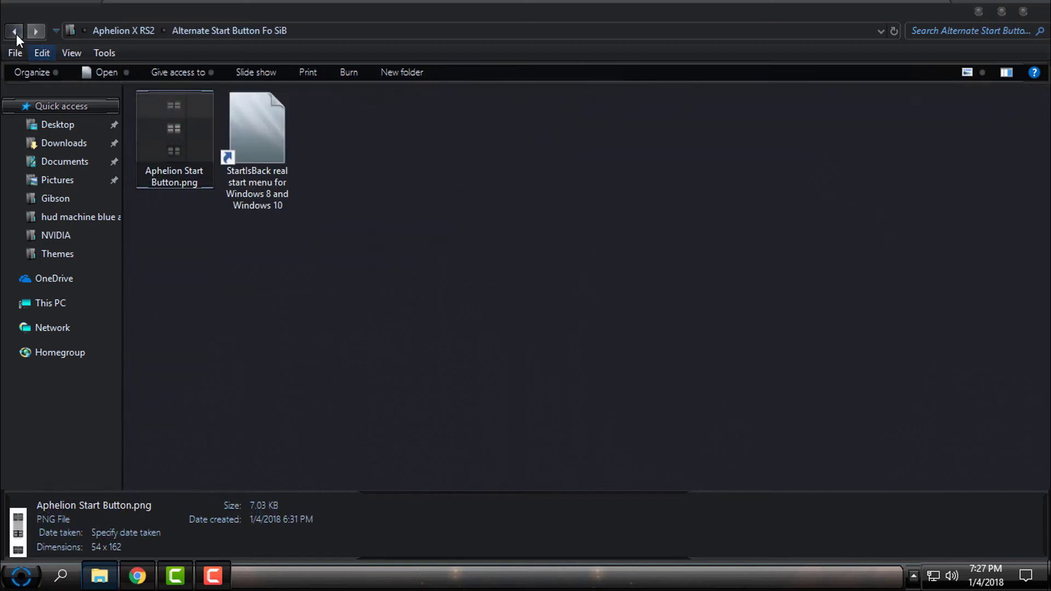
{"action": "left_click", "coordinate": [14, 31]}
{"action": "left_click", "coordinate": [1023, 12]}
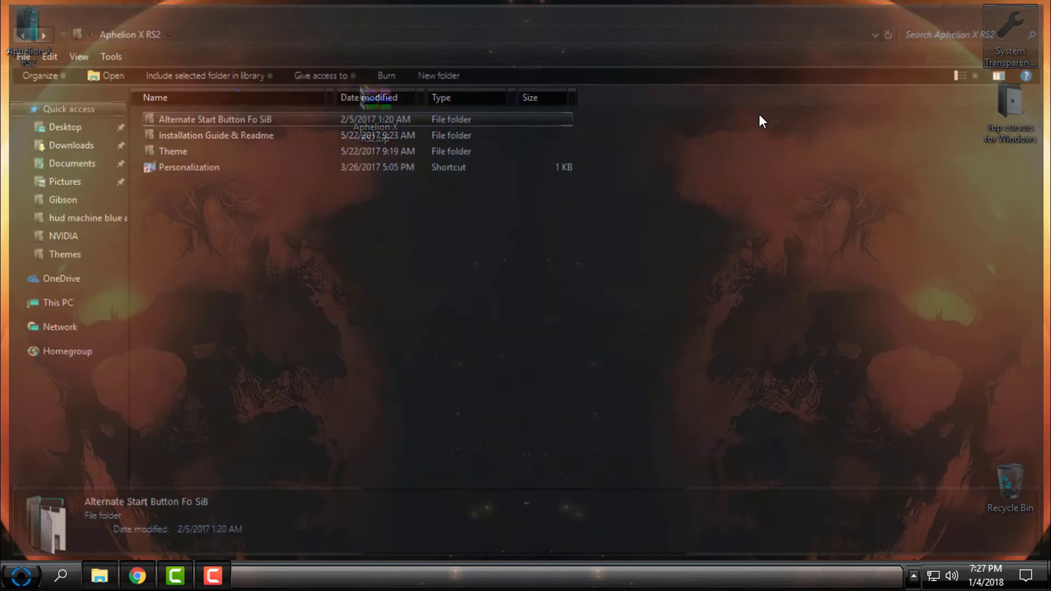
- Add Aphelion Start Button.png from the Alternate Start Button Fo SiB folder as a custom Start button
{"action": "key", "text": "super"}
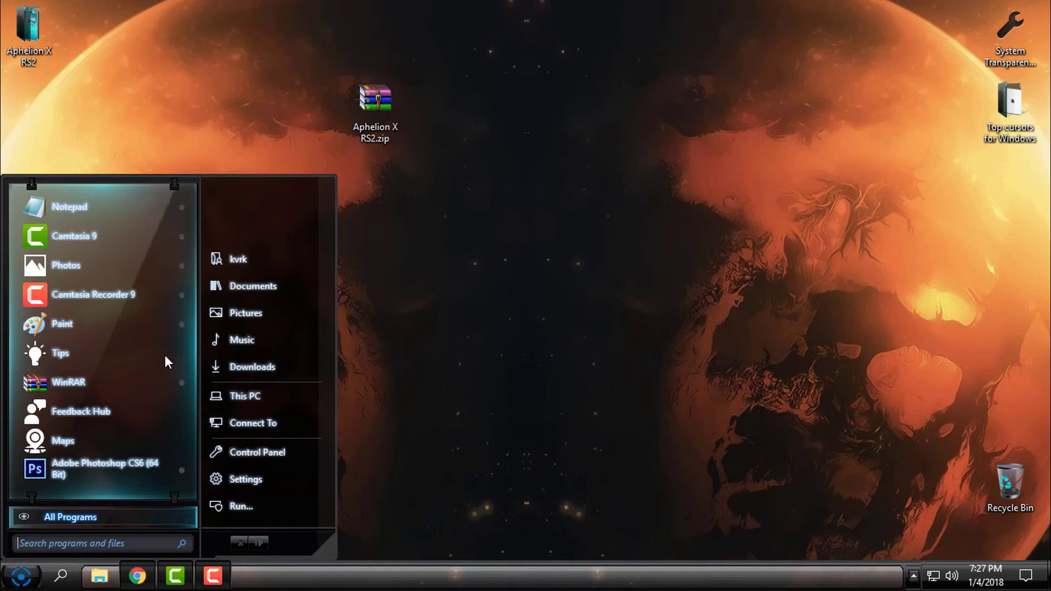
{"action": "key", "text": "Escape"}
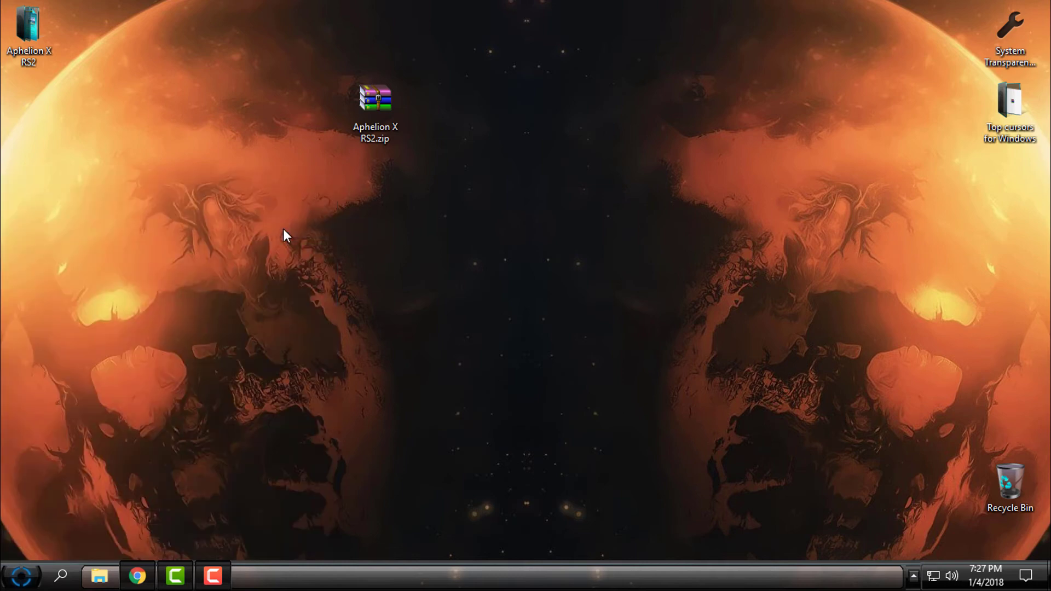
{"action": "left_click", "coordinate": [314, 146]}
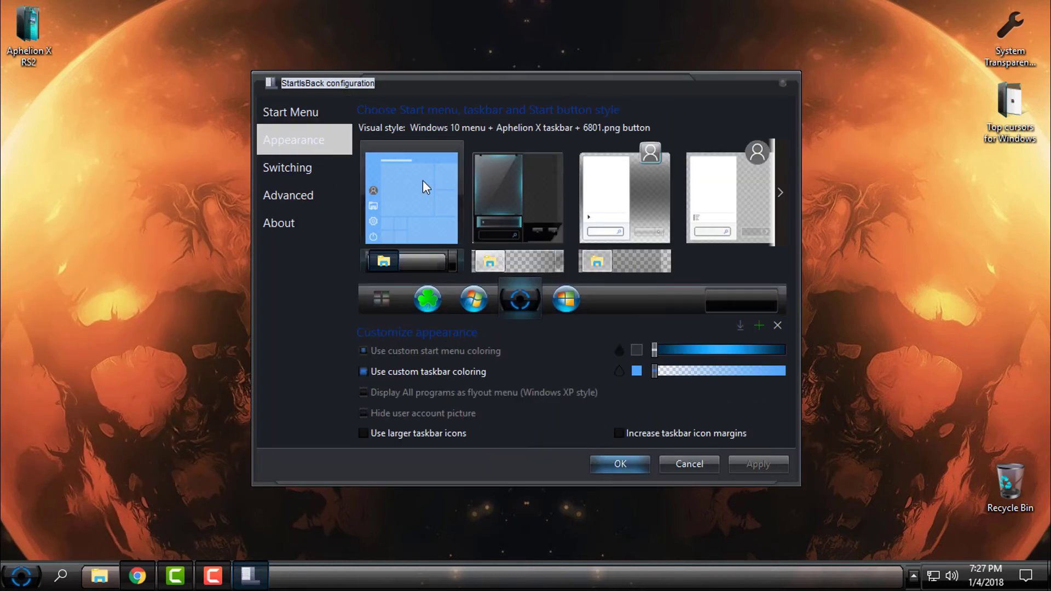
{"action": "left_click", "coordinate": [758, 324]}
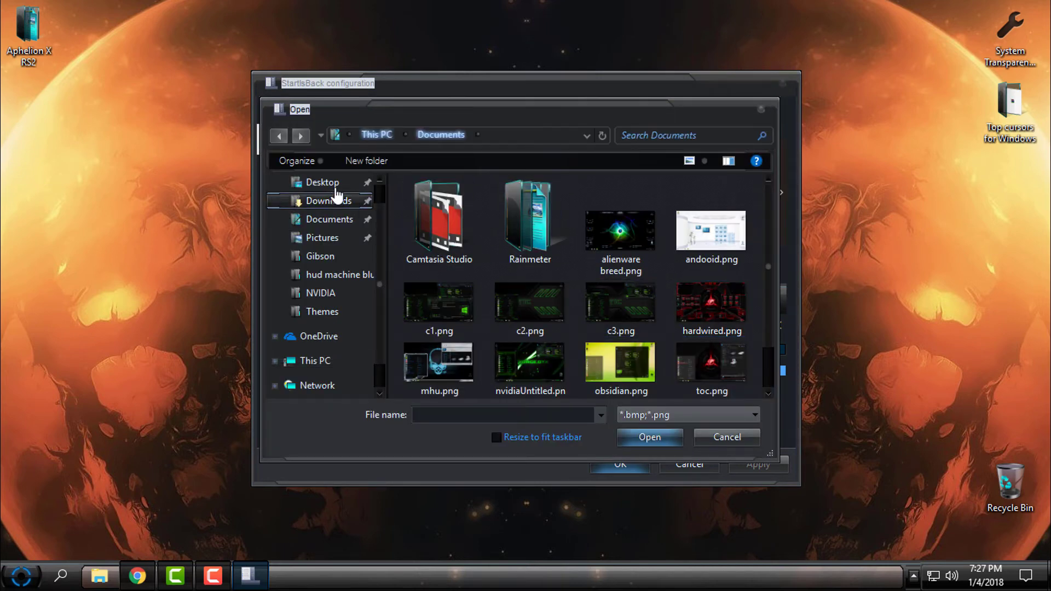
{"action": "left_click", "coordinate": [341, 189]}
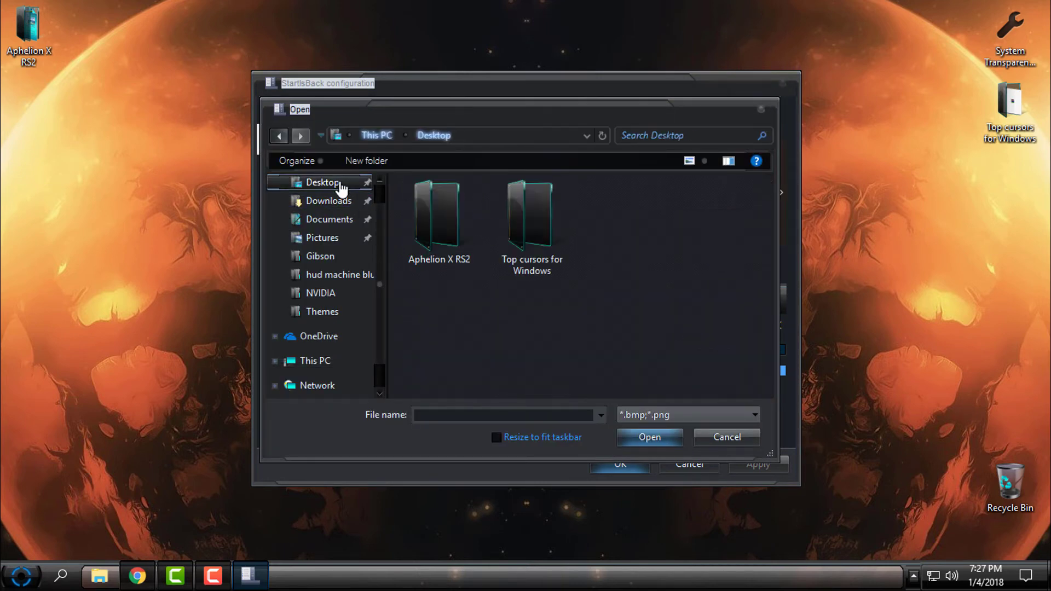
{"action": "double_click", "coordinate": [452, 223]}
{"action": "double_click", "coordinate": [469, 206]}
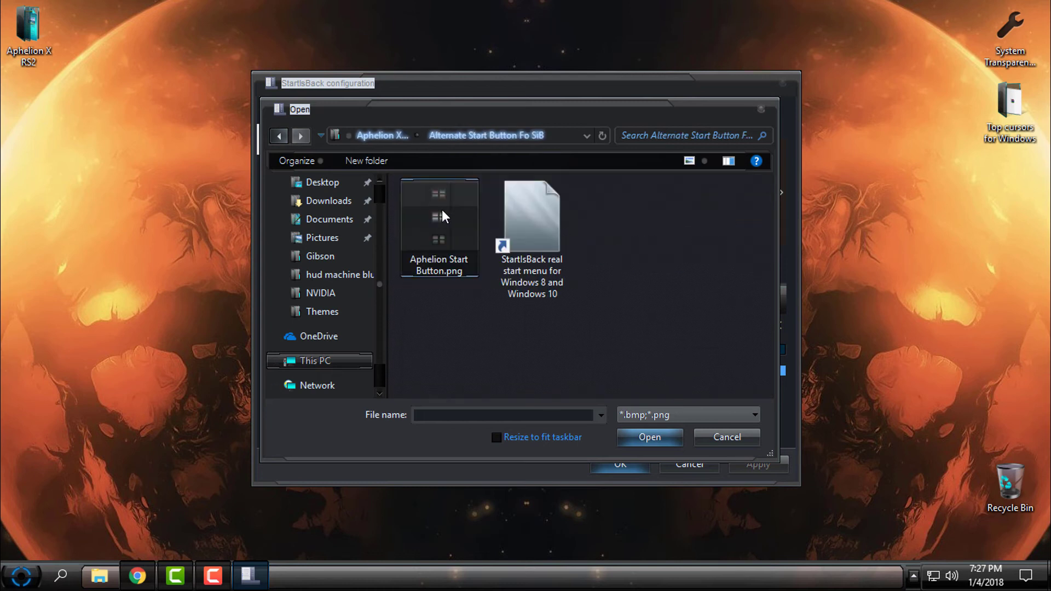
{"action": "left_click", "coordinate": [282, 135]}
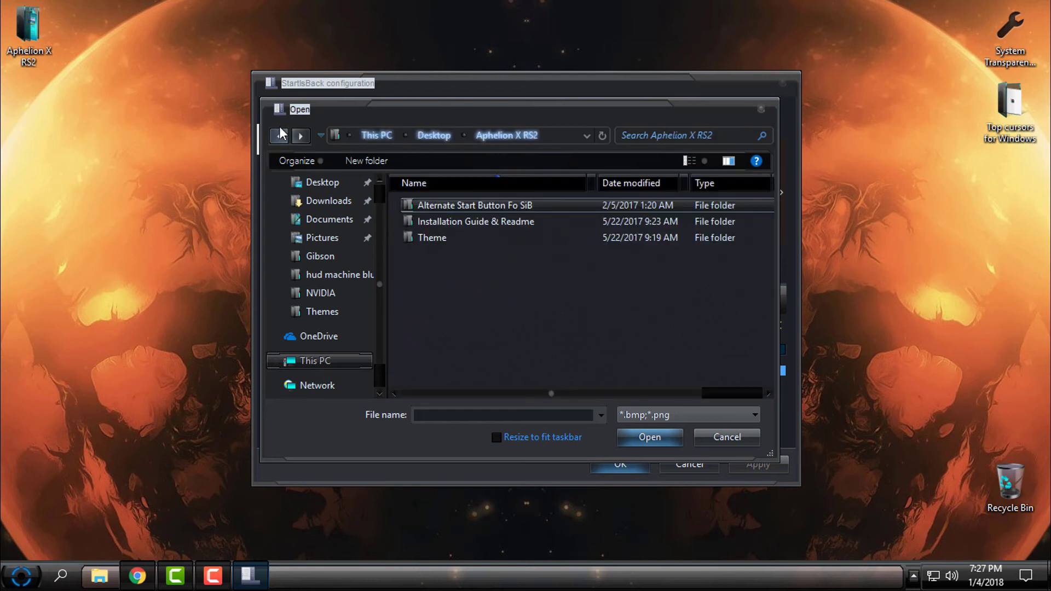
{"action": "double_click", "coordinate": [473, 212]}
{"action": "left_click", "coordinate": [440, 226]}
{"action": "left_click", "coordinate": [652, 437]}
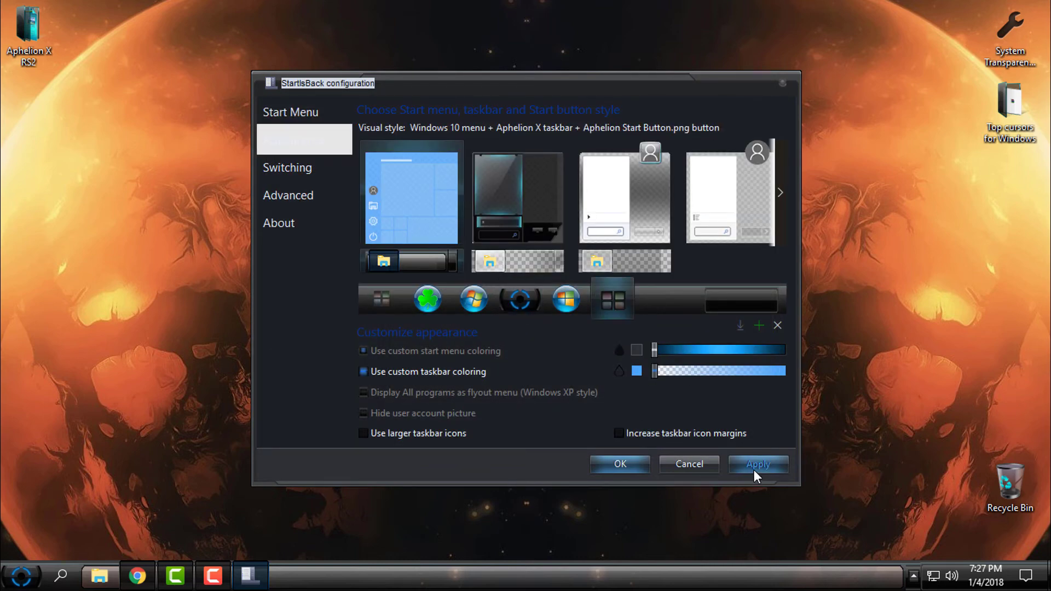
{"action": "left_click", "coordinate": [754, 470]}
- Select the Aphelion X menu style with the Aphelion Start Button image, apply, and test the Start menu
{"action": "left_click", "coordinate": [532, 219]}
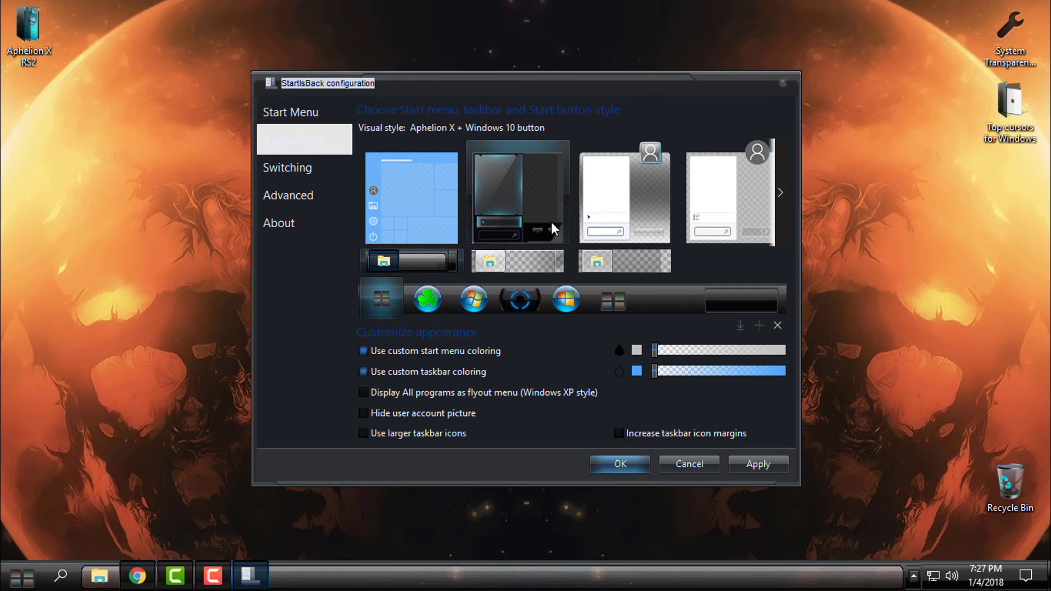
{"action": "left_click", "coordinate": [748, 464]}
{"action": "left_click", "coordinate": [609, 298]}
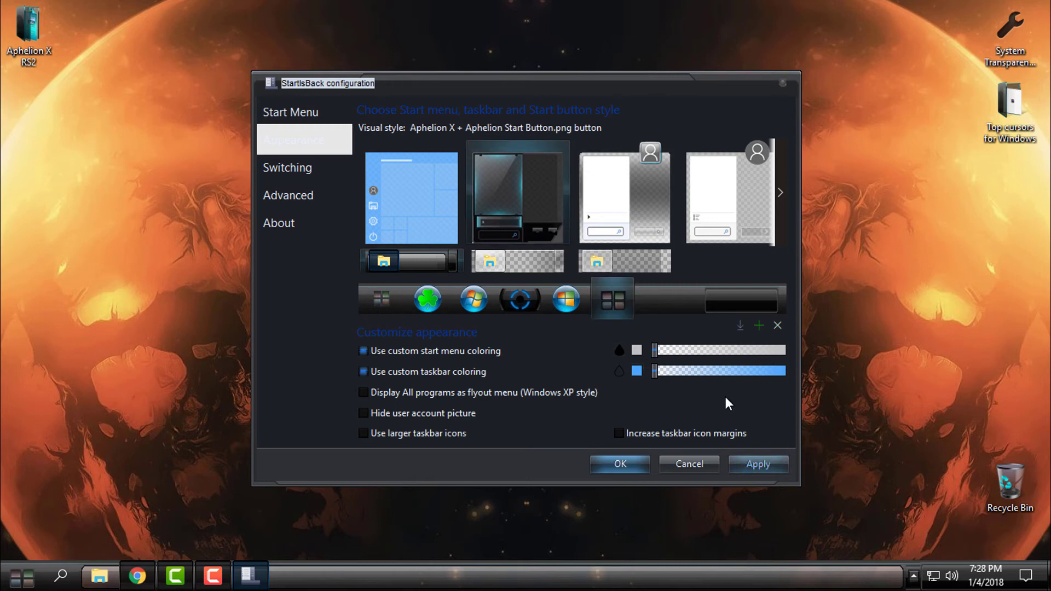
{"action": "left_click", "coordinate": [757, 464]}
{"action": "left_click", "coordinate": [11, 582]}
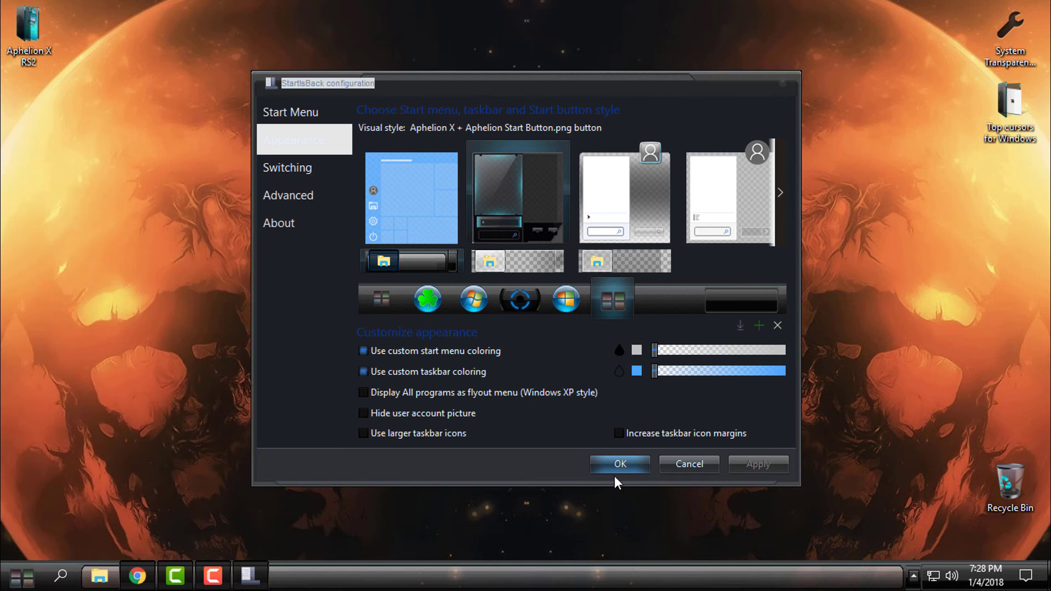
- Refresh the desktop and preview the restyled Start menu and its power options
{"action": "left_click", "coordinate": [626, 466]}
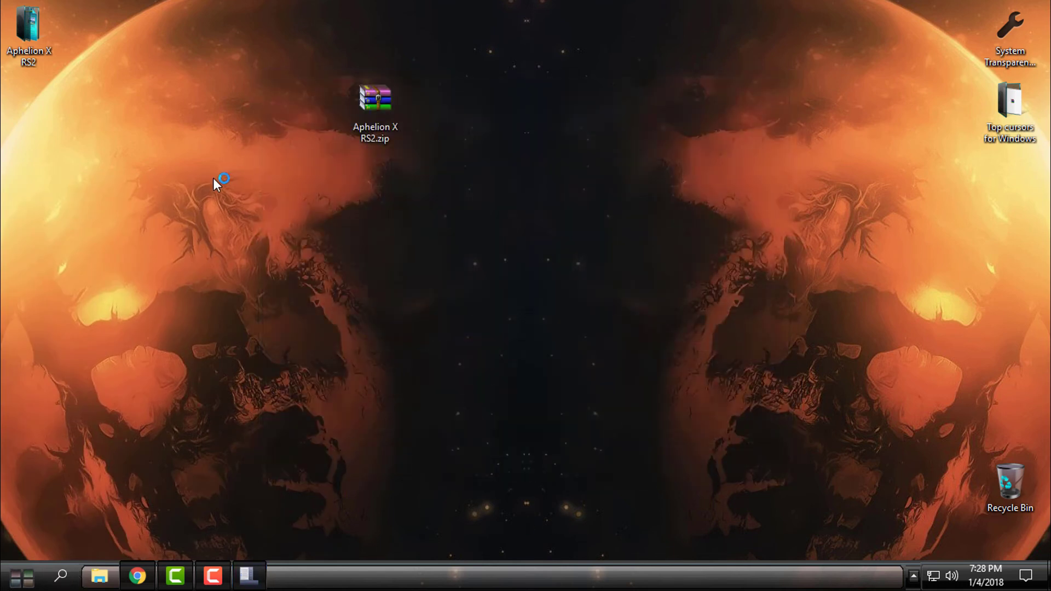
{"action": "right_click", "coordinate": [215, 179]}
{"action": "left_click", "coordinate": [251, 242]}
{"action": "key", "text": "super"}
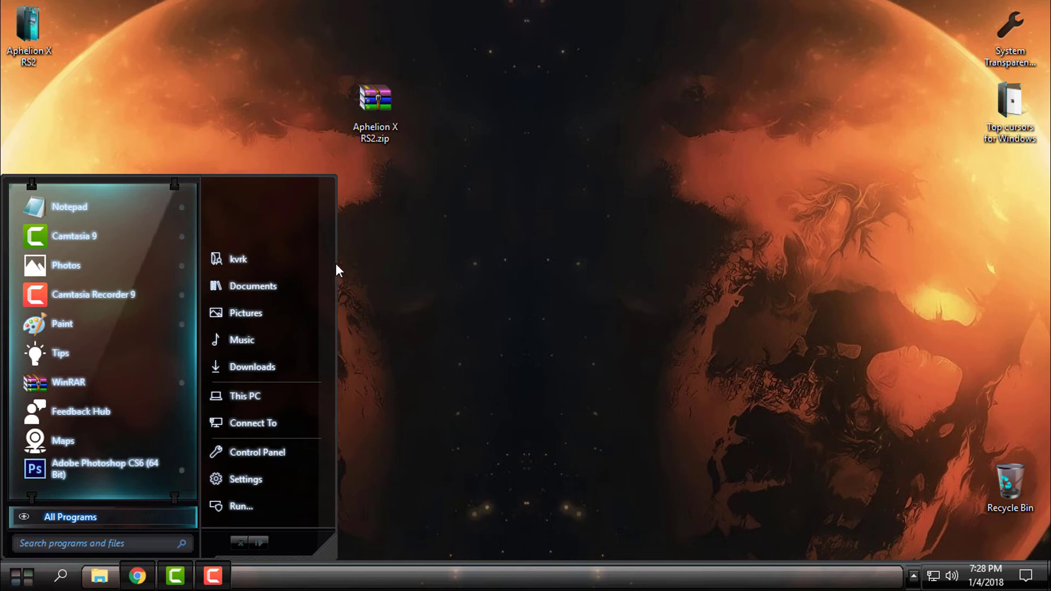
{"action": "left_click", "coordinate": [264, 540]}
{"action": "left_click", "coordinate": [386, 391]}
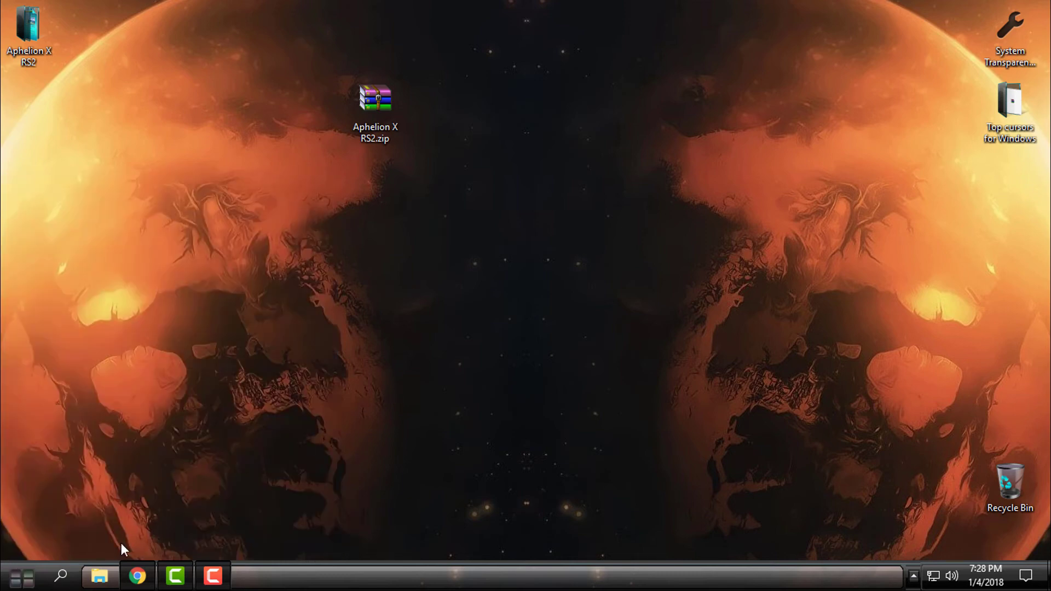
- View This PC in the dark Explorer restored and maximized, then return to the Start menu
{"action": "left_click", "coordinate": [95, 578]}
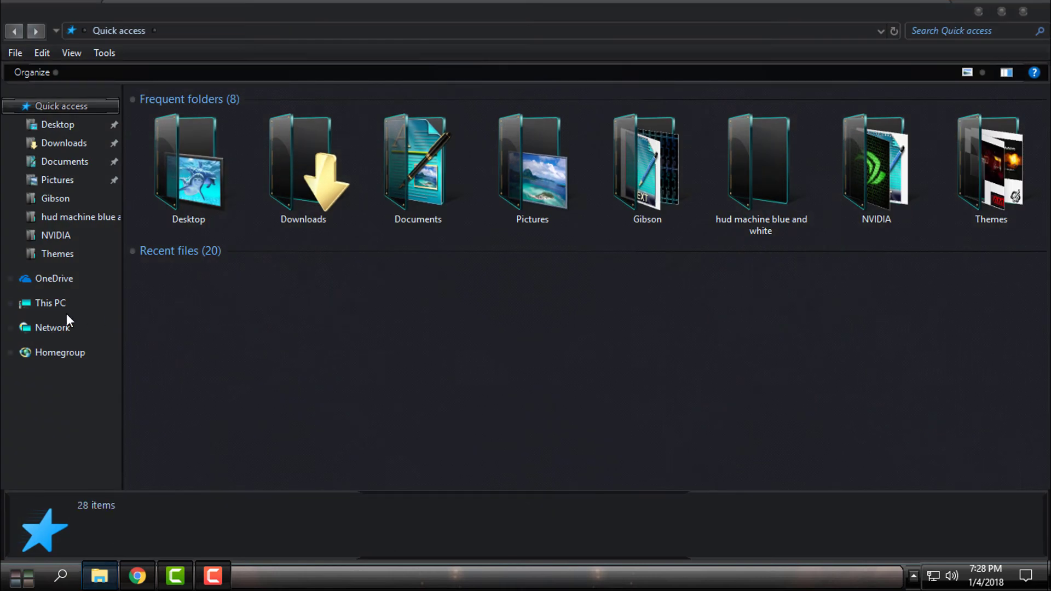
{"action": "left_click", "coordinate": [81, 304]}
{"action": "left_click_drag", "start_coordinate": [377, 14], "coordinate": [393, 91]}
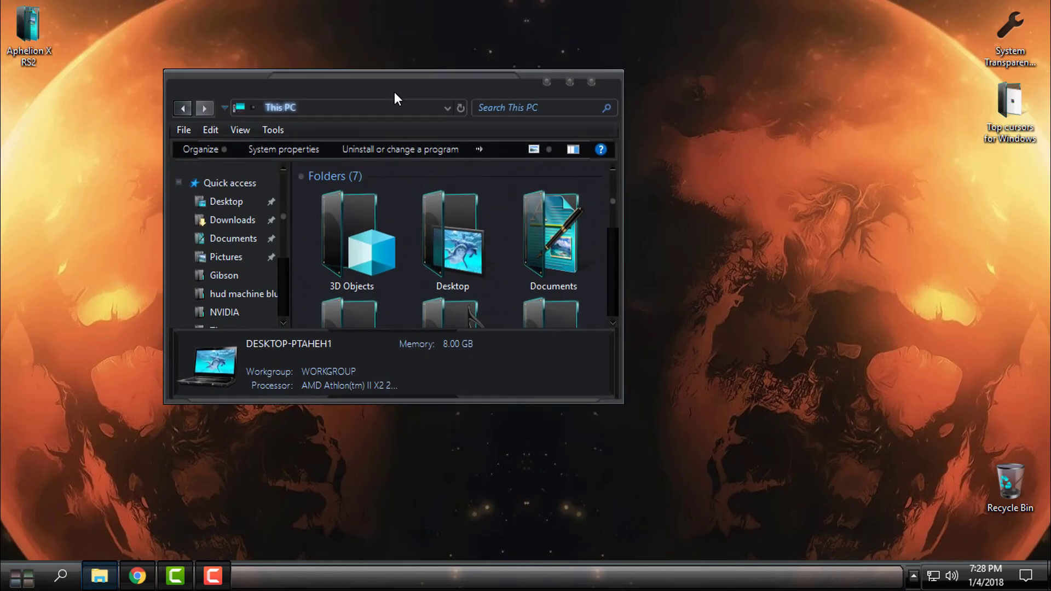
{"action": "left_click", "coordinate": [575, 82]}
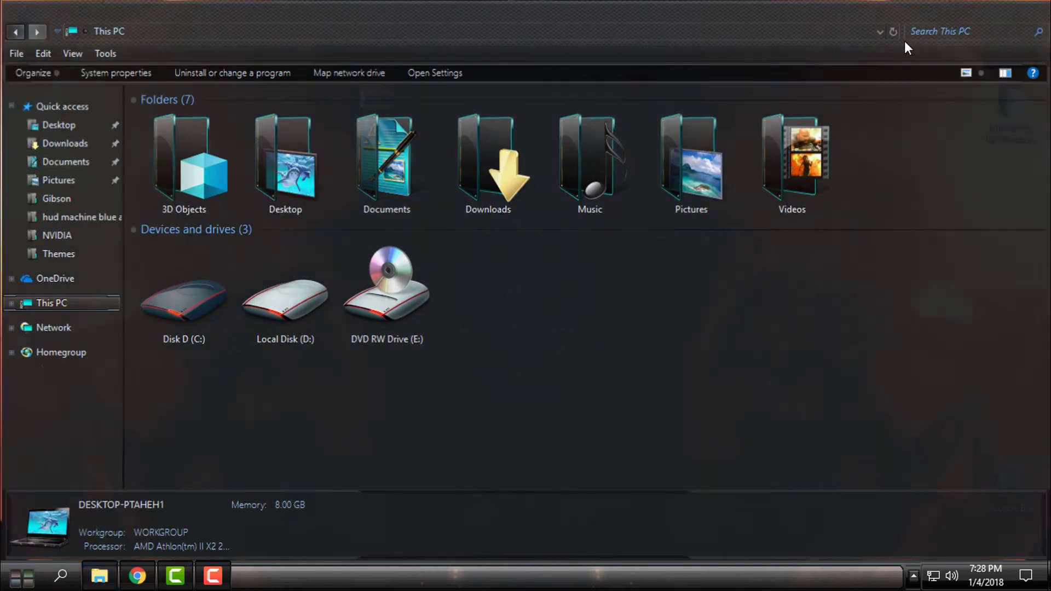
{"action": "key", "text": "super+d"}
{"action": "key", "text": "super"}
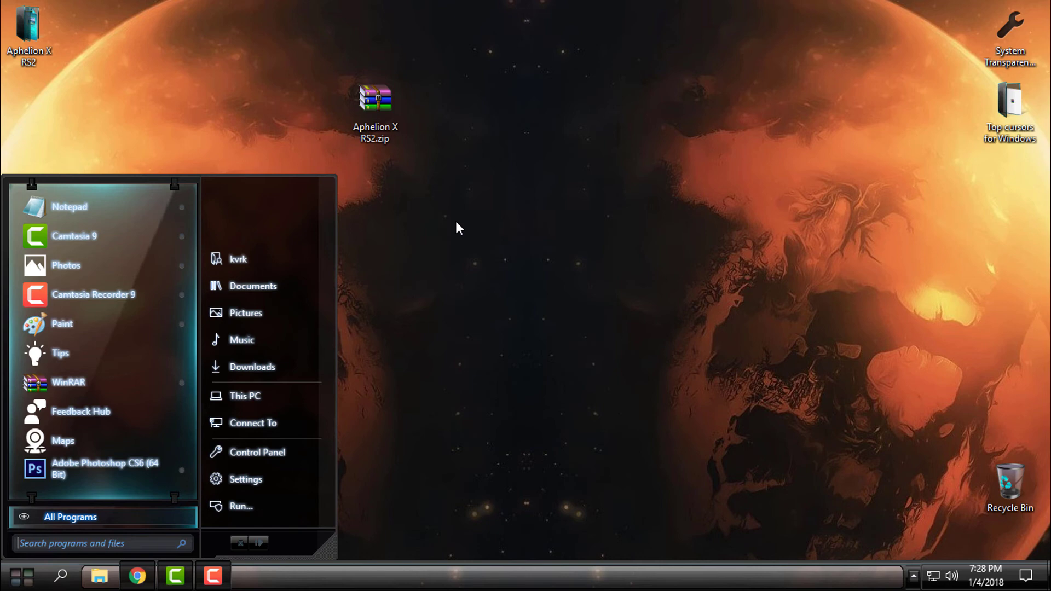
- Show This PC's System properties page in the dark theme at restored and maximized sizes
{"action": "right_click", "coordinate": [251, 394]}
{"action": "left_click", "coordinate": [311, 383]}
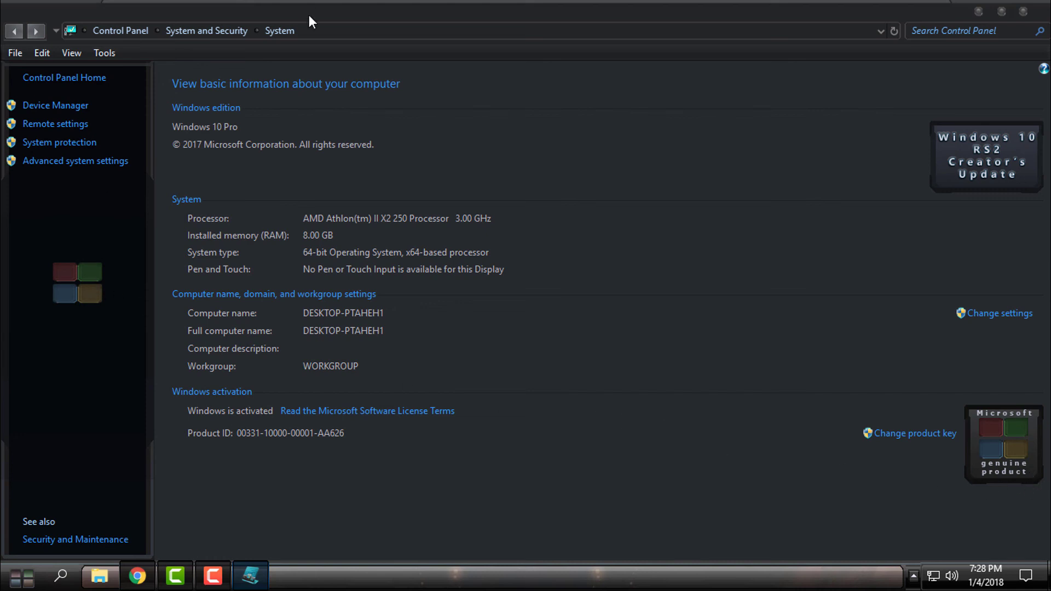
{"action": "left_click_drag", "start_coordinate": [309, 15], "coordinate": [485, 70]}
{"action": "scroll", "coordinate": [328, 260], "scroll_direction": "down", "scroll_amount": 1}
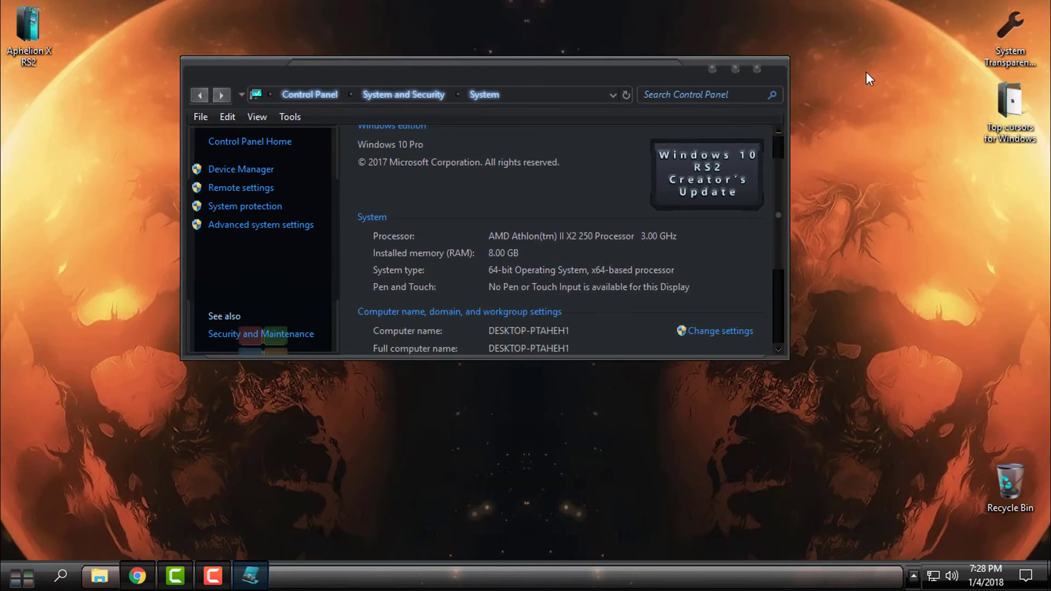
{"action": "left_click", "coordinate": [733, 69]}
- Close the System window and refresh the desktop to leave the clean orange planet wallpaper
{"action": "left_click", "coordinate": [1035, 16]}
{"action": "right_click", "coordinate": [368, 171]}
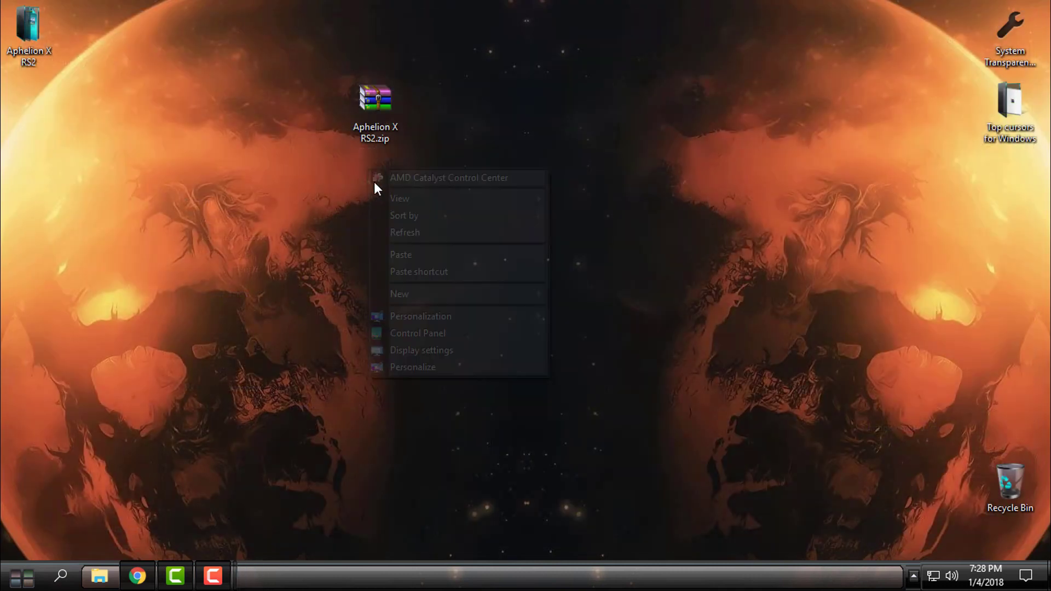
{"action": "left_click", "coordinate": [402, 233]}
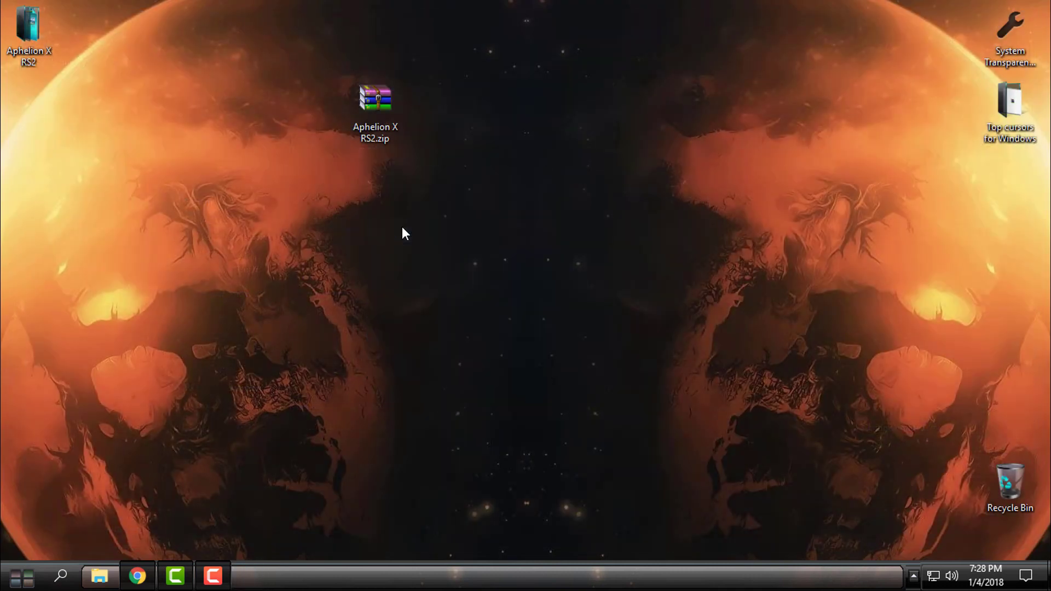